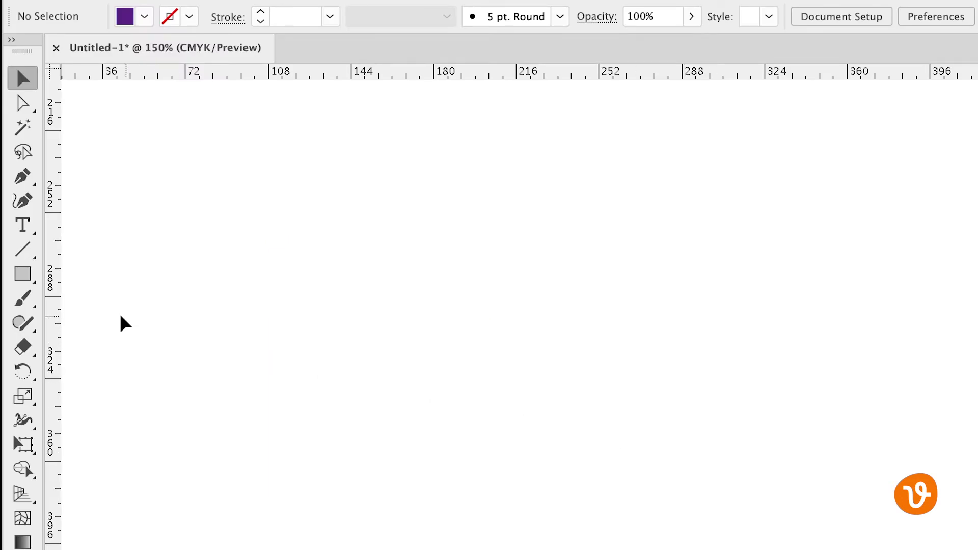
Draw a purple rectangle and drag its top-left and bottom-right anchors inward to slant it
{"action": "left_click", "coordinate": [34, 282]}
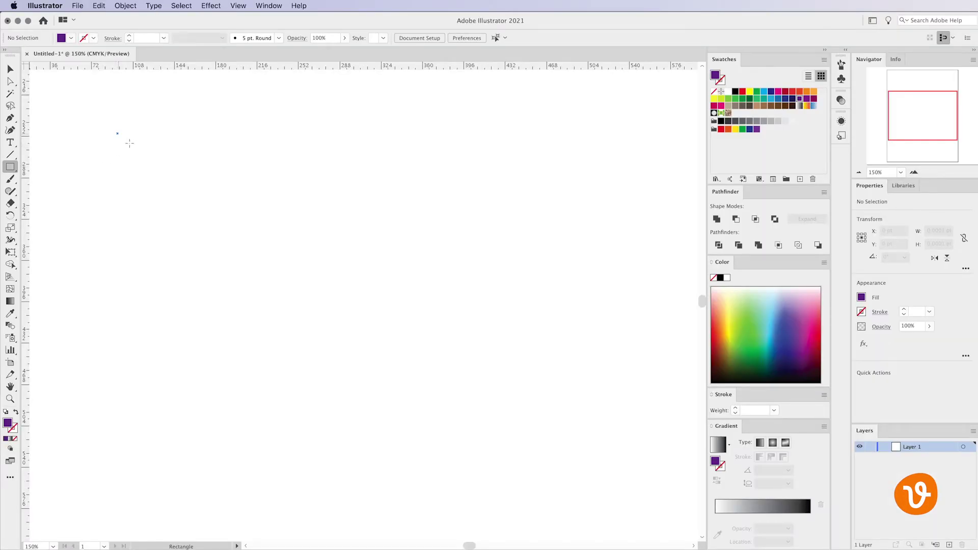
{"action": "left_click_drag", "start_coordinate": [130, 143], "coordinate": [284, 243]}
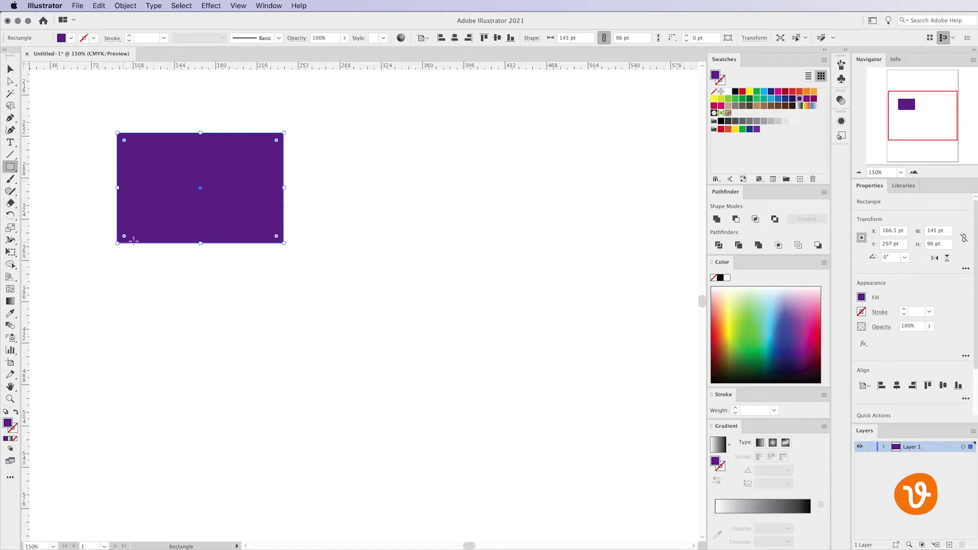
{"action": "left_click", "coordinate": [10, 83]}
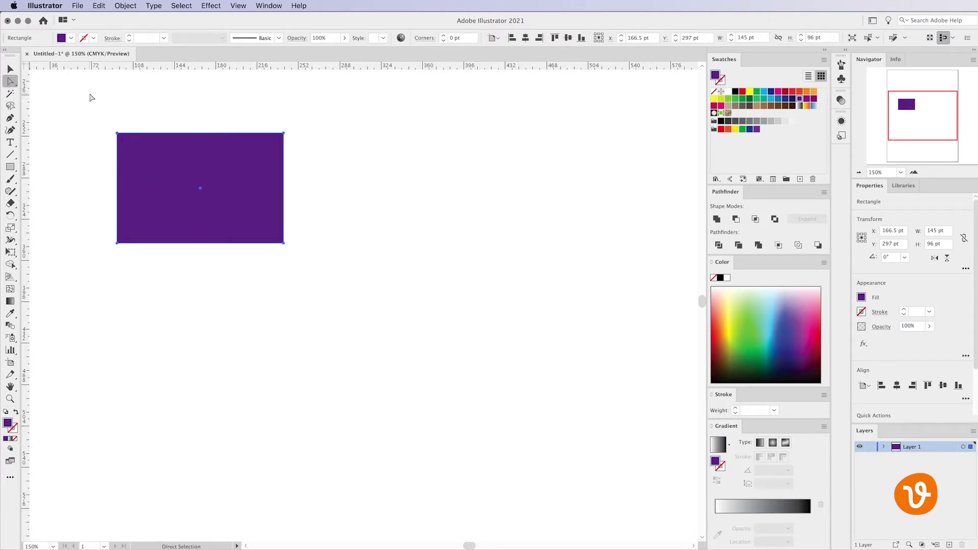
{"action": "left_click", "coordinate": [118, 134]}
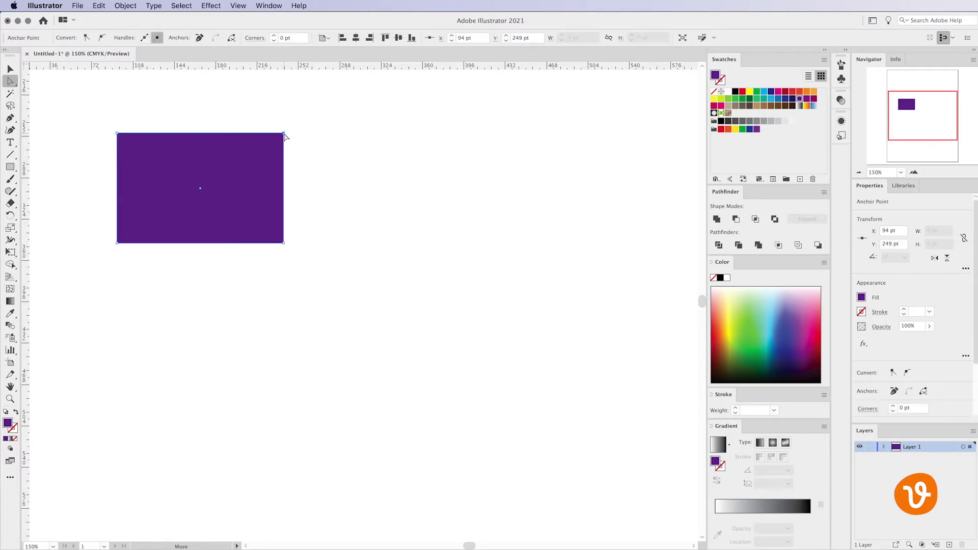
{"action": "left_click_drag", "start_coordinate": [283, 243], "coordinate": [222, 213]}
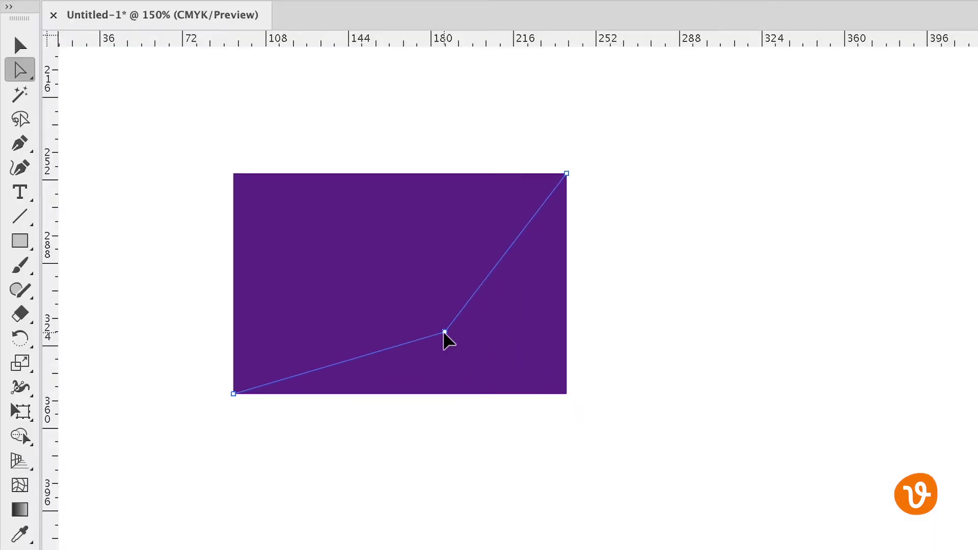
{"action": "left_click_drag", "start_coordinate": [443, 333], "coordinate": [445, 332]}
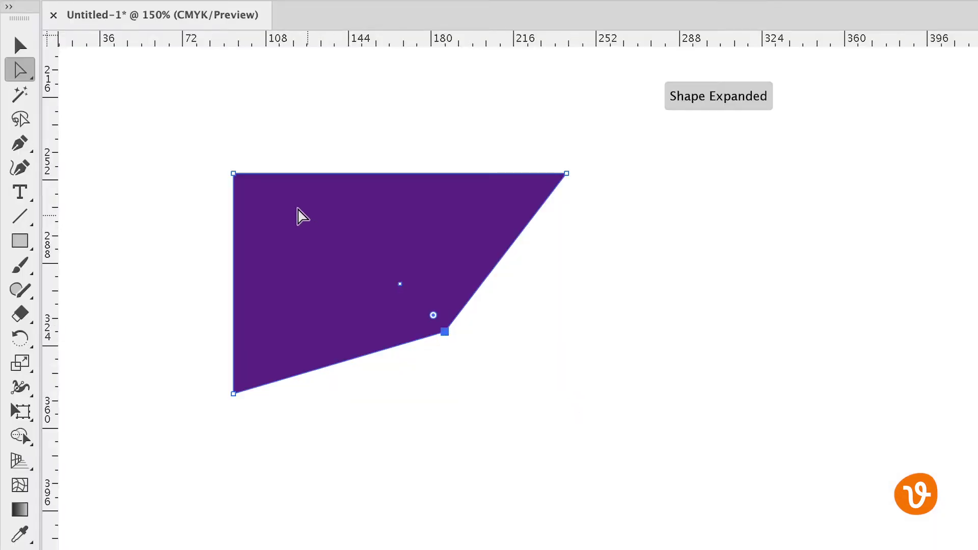
{"action": "left_click_drag", "start_coordinate": [234, 174], "coordinate": [326, 264]}
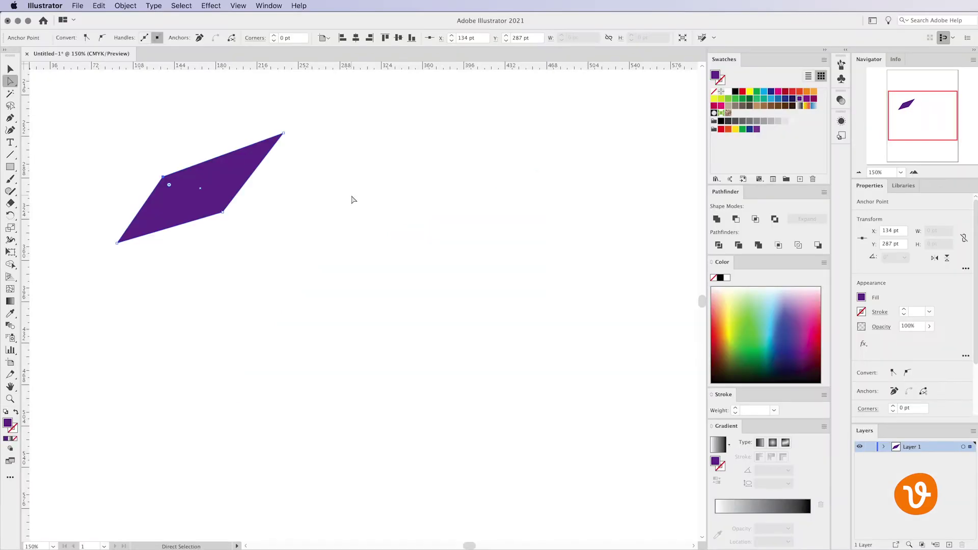
Draw a purple rounded rectangle right of the slanted shape and adjust its top-left corner curve
{"action": "left_click_drag", "start_coordinate": [10, 173], "coordinate": [72, 183]}
{"action": "left_click_drag", "start_coordinate": [341, 146], "coordinate": [532, 264]}
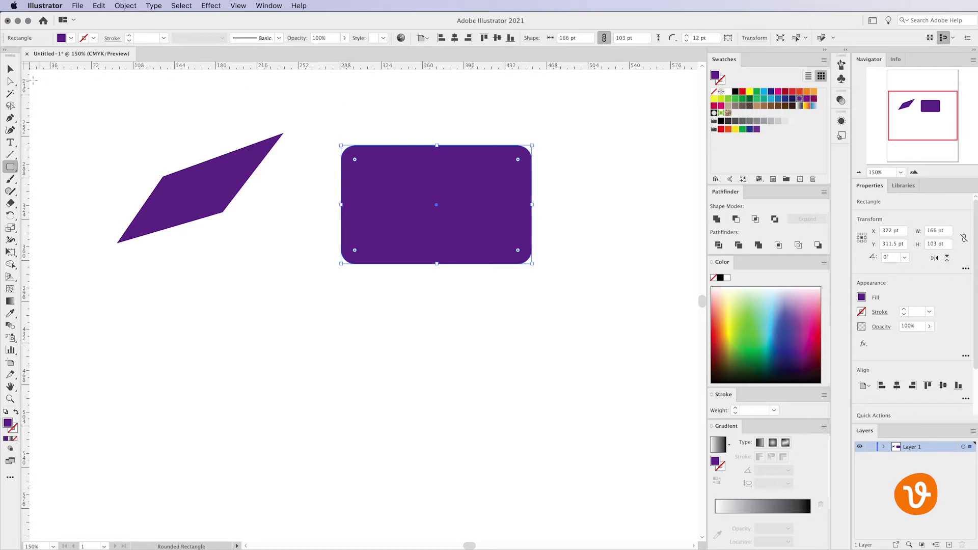
{"action": "key", "text": "super"}
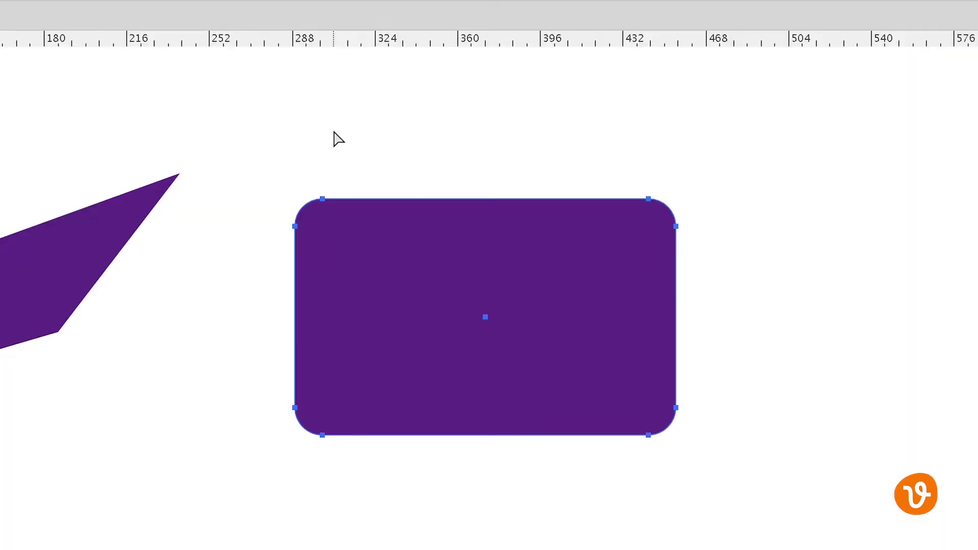
{"action": "left_click", "coordinate": [356, 147]}
{"action": "mouse_move", "coordinate": [307, 199]}
{"action": "left_mouse_down"}
{"action": "mouse_move", "coordinate": [313, 217]}
{"action": "mouse_move", "coordinate": [301, 199]}
{"action": "left_mouse_up"}
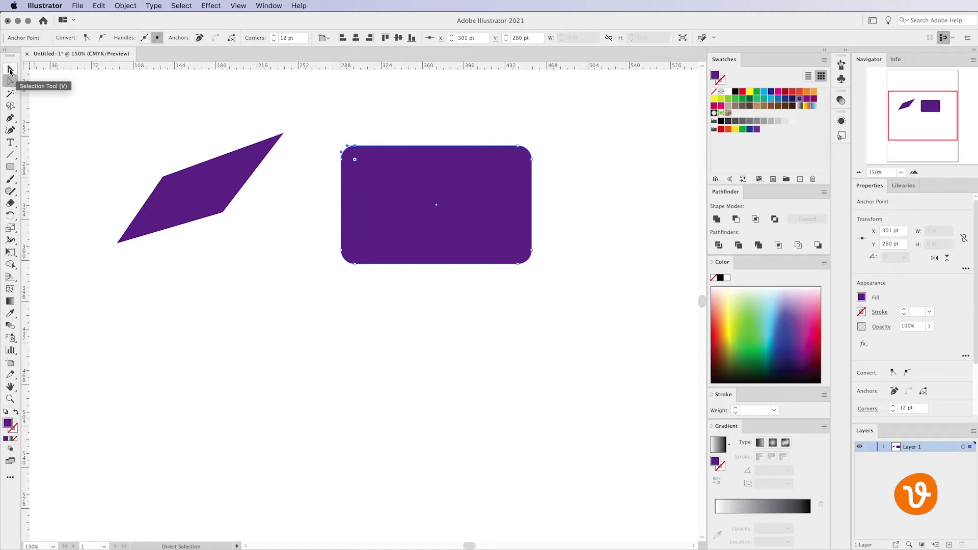
Resize the rounded rectangle to about 168 × 106 pt
{"action": "left_click", "coordinate": [10, 71]}
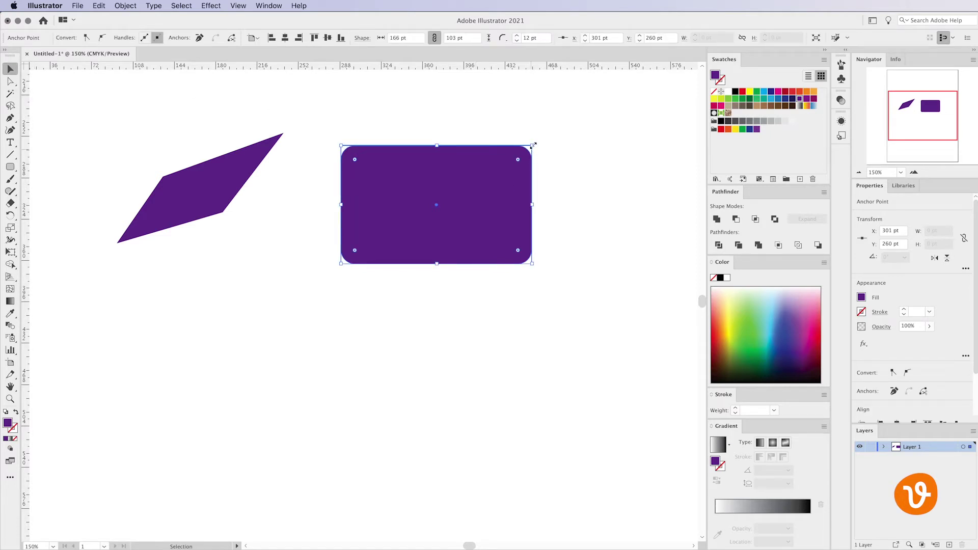
{"action": "mouse_move", "coordinate": [532, 146]}
{"action": "left_mouse_down"}
{"action": "mouse_move", "coordinate": [548, 125]}
{"action": "mouse_move", "coordinate": [534, 142]}
{"action": "left_mouse_up"}
{"action": "mouse_move", "coordinate": [534, 203]}
{"action": "left_mouse_down"}
{"action": "mouse_move", "coordinate": [578, 204]}
{"action": "mouse_move", "coordinate": [534, 202]}
{"action": "left_mouse_up"}
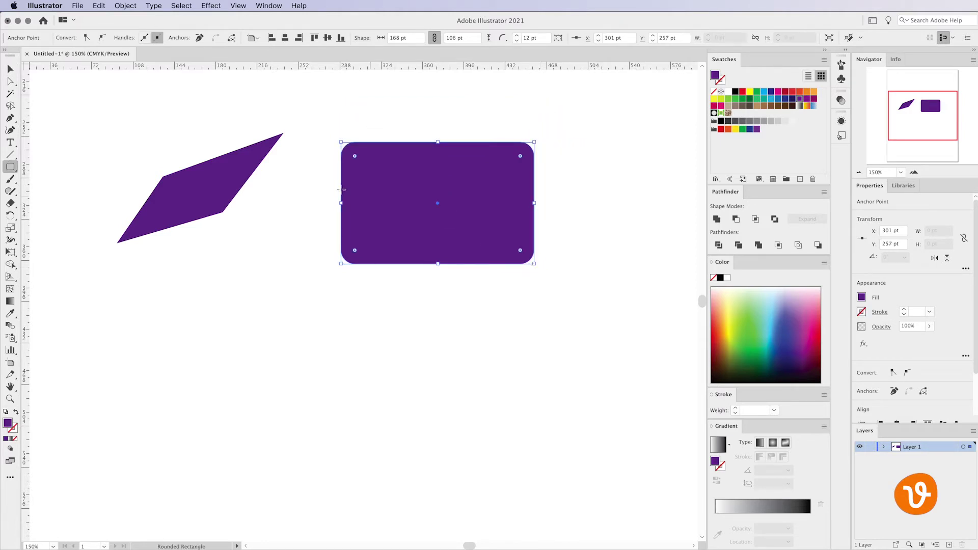
Draw two purple circles below the shapes, the second a larger 132 pt circle
{"action": "left_click", "coordinate": [10, 167]}
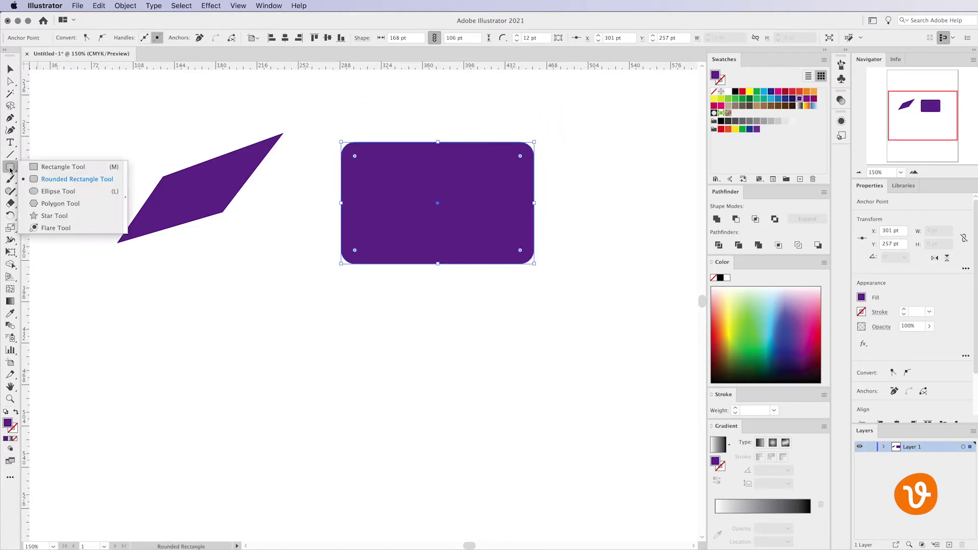
{"action": "left_click", "coordinate": [58, 192]}
{"action": "left_click_drag", "start_coordinate": [152, 273], "coordinate": [274, 389]}
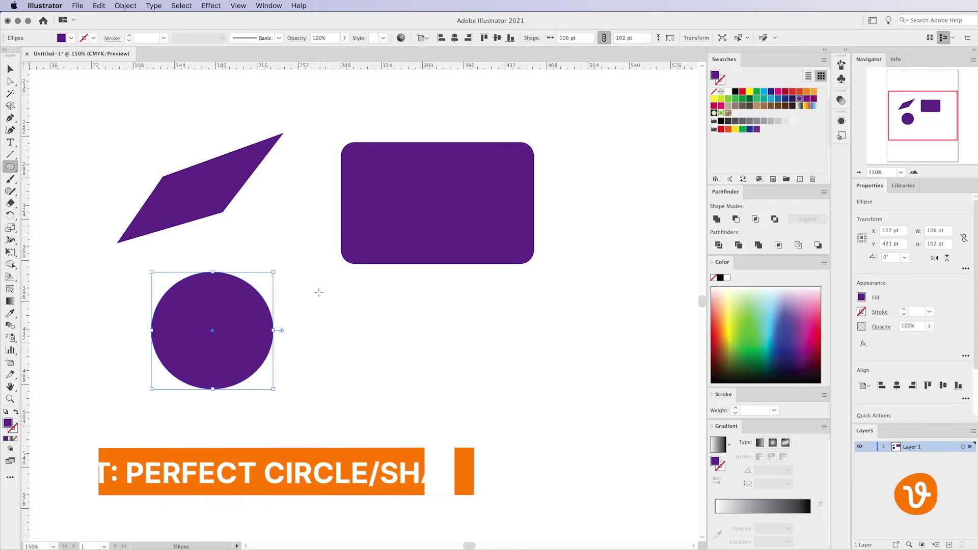
{"action": "left_click_drag", "start_coordinate": [312, 289], "coordinate": [464, 417]}
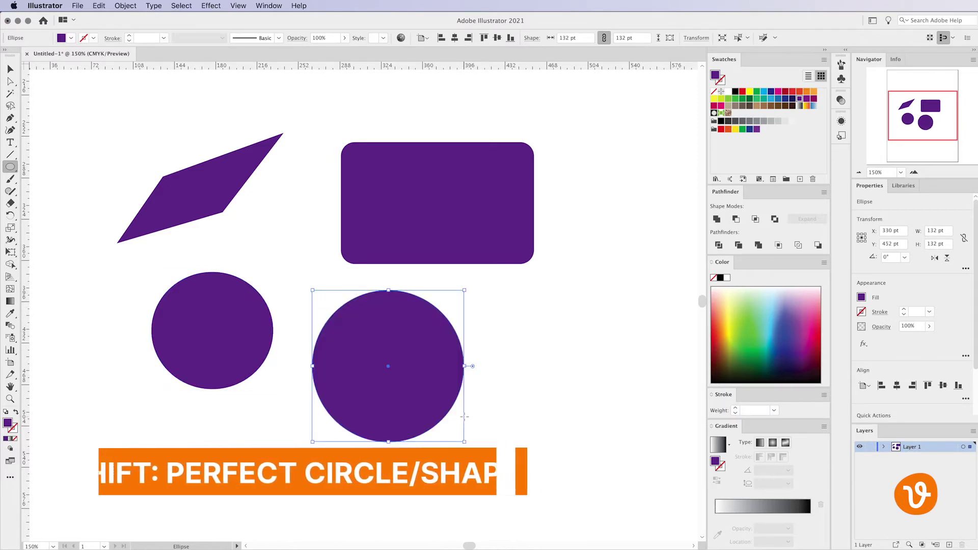
{"action": "left_click", "coordinate": [11, 87]}
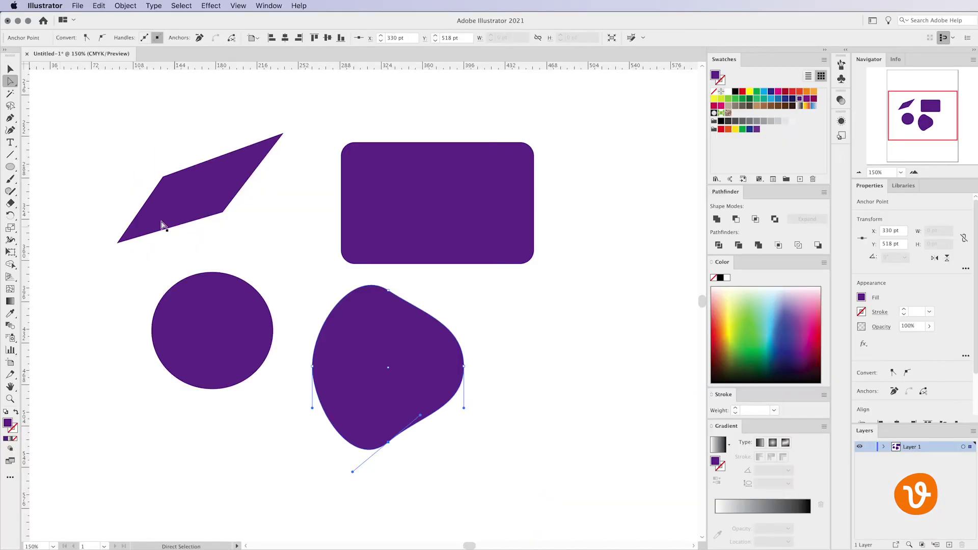
Draw a purple hexagon at the lower right of the page
{"action": "left_click", "coordinate": [10, 167]}
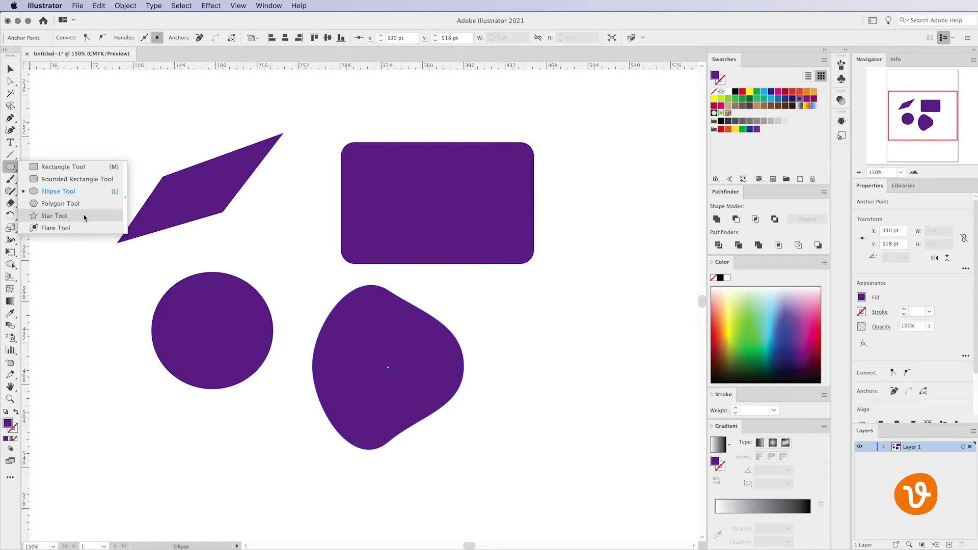
{"action": "left_click", "coordinate": [60, 203]}
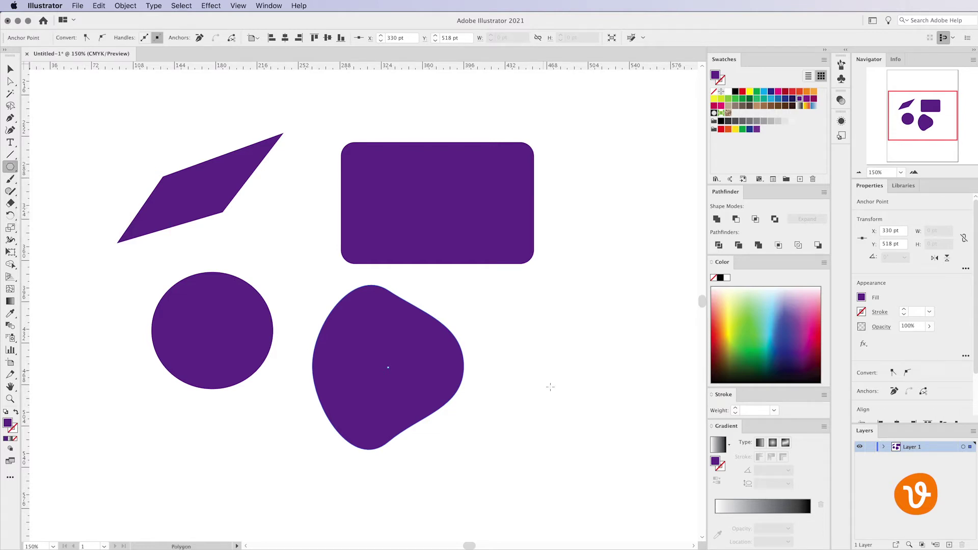
{"action": "left_click_drag", "start_coordinate": [554, 402], "coordinate": [594, 382]}
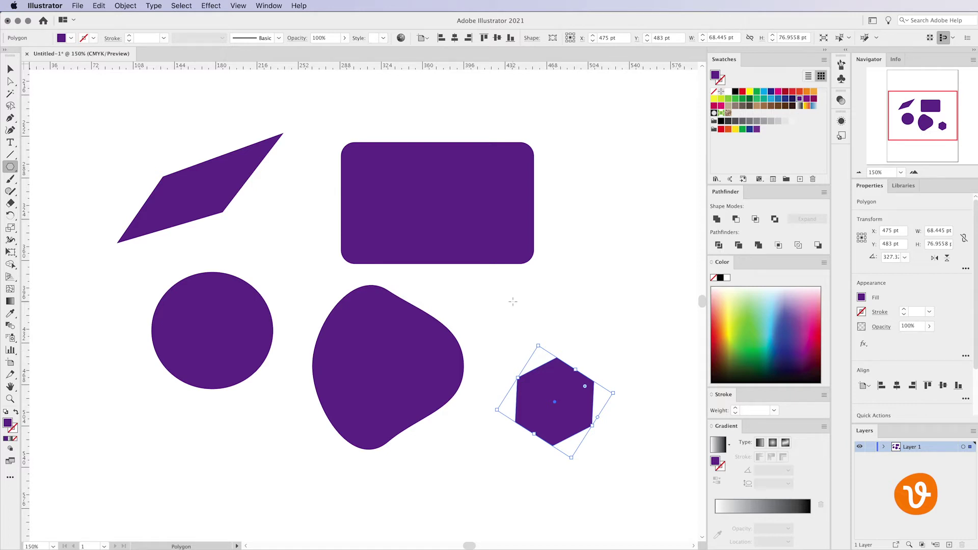
Create an 8-sided octagon, move it right and enlarge it to about 100 × 98 pt
{"action": "left_click", "coordinate": [512, 301]}
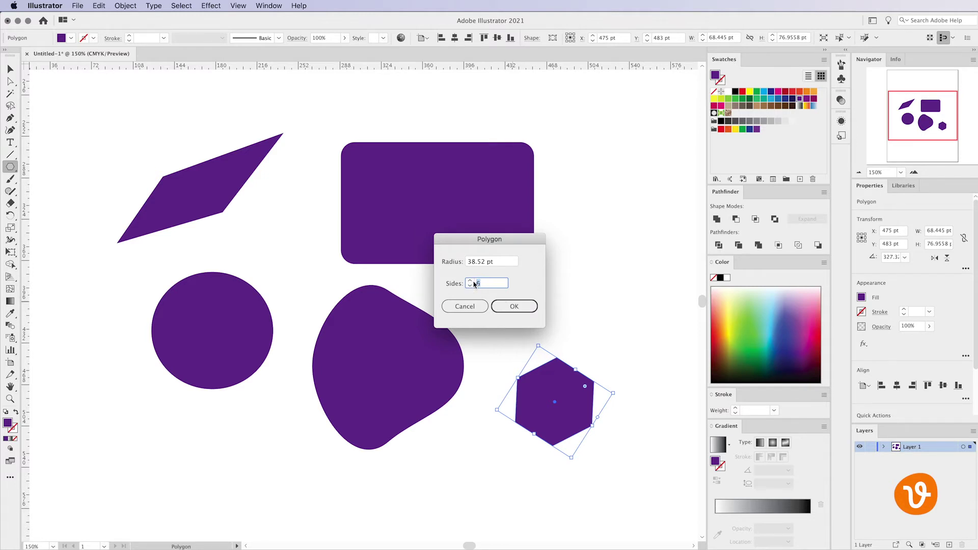
{"action": "left_click", "coordinate": [514, 306]}
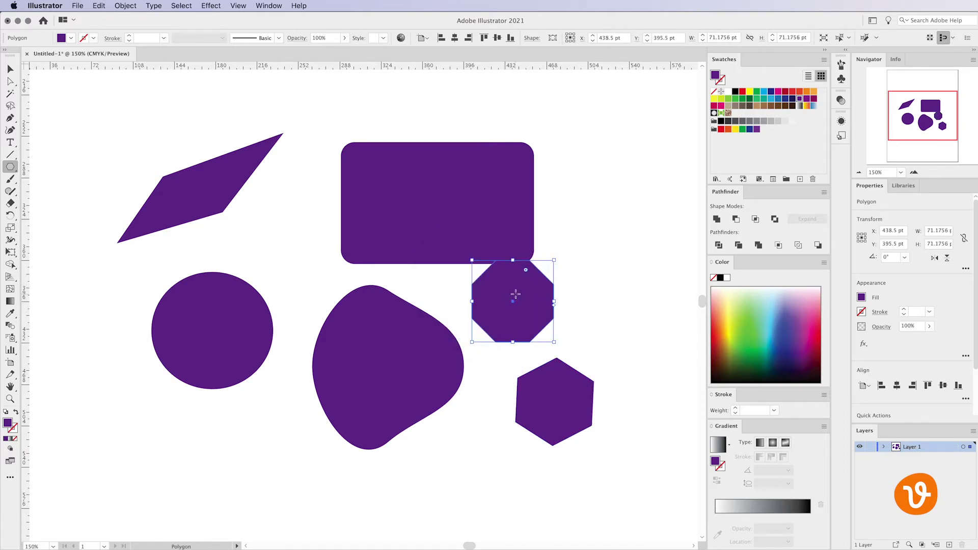
{"action": "left_click", "coordinate": [11, 69]}
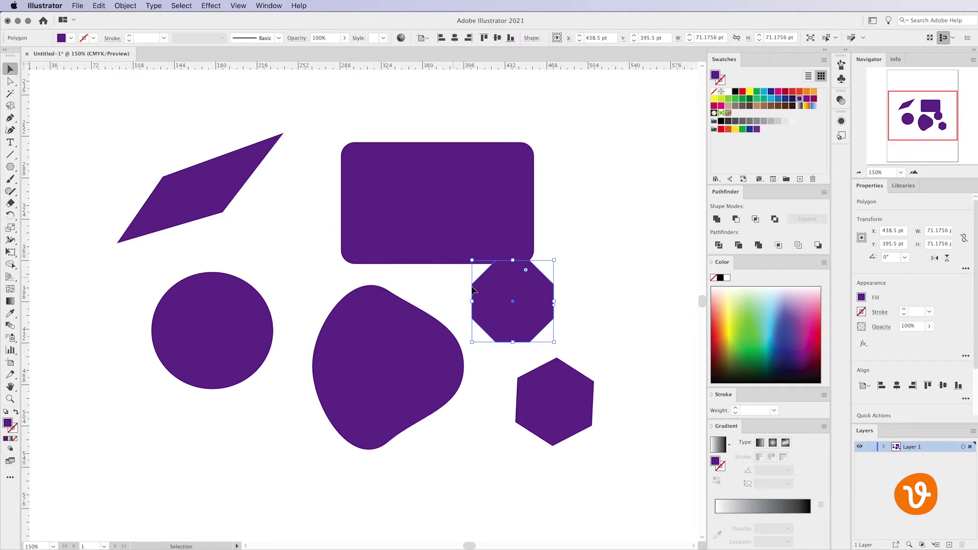
{"action": "left_click_drag", "start_coordinate": [537, 310], "coordinate": [625, 300]}
{"action": "left_click_drag", "start_coordinate": [641, 253], "coordinate": [672, 223]}
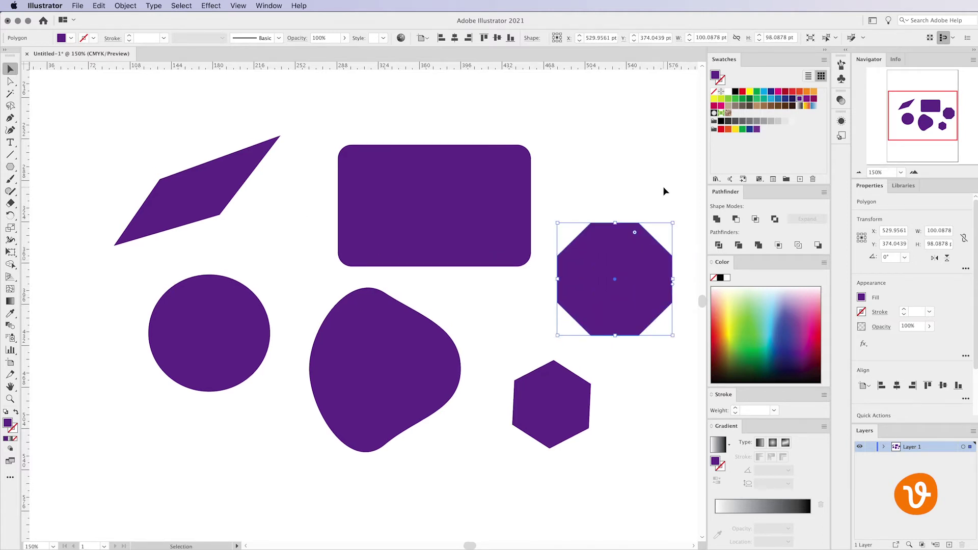
Create a five-point purple star with radii 25 pt and 50 pt beside the slanted shape
{"action": "left_click", "coordinate": [10, 166]}
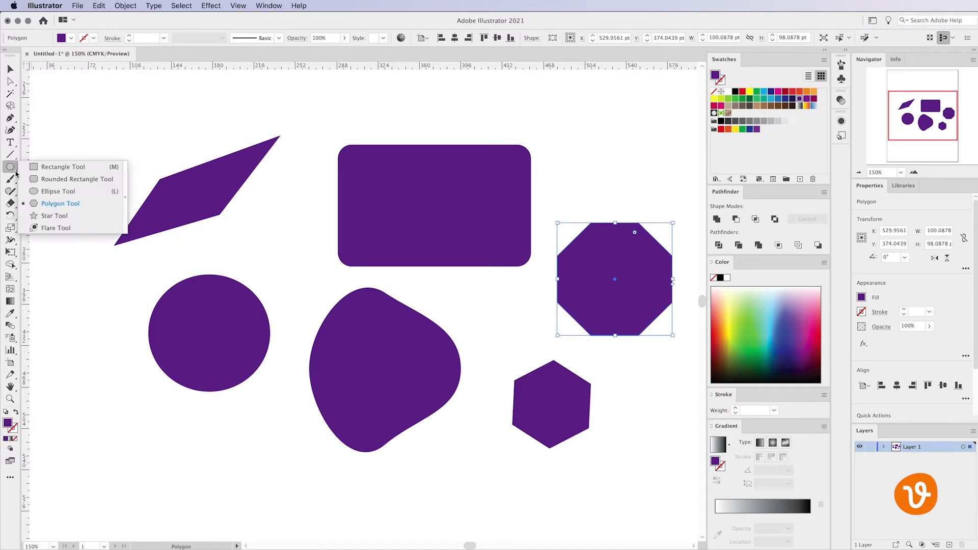
{"action": "left_click", "coordinate": [89, 216]}
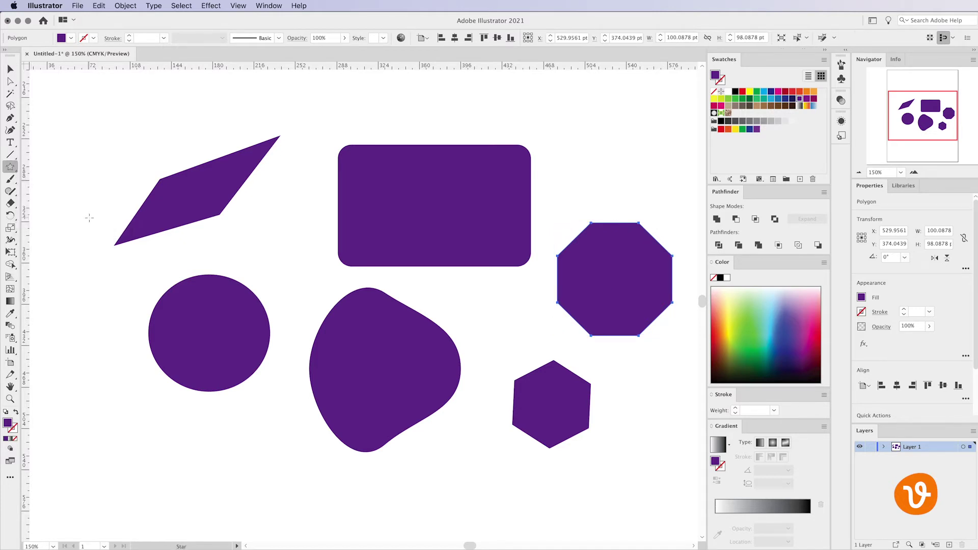
{"action": "left_click", "coordinate": [283, 247]}
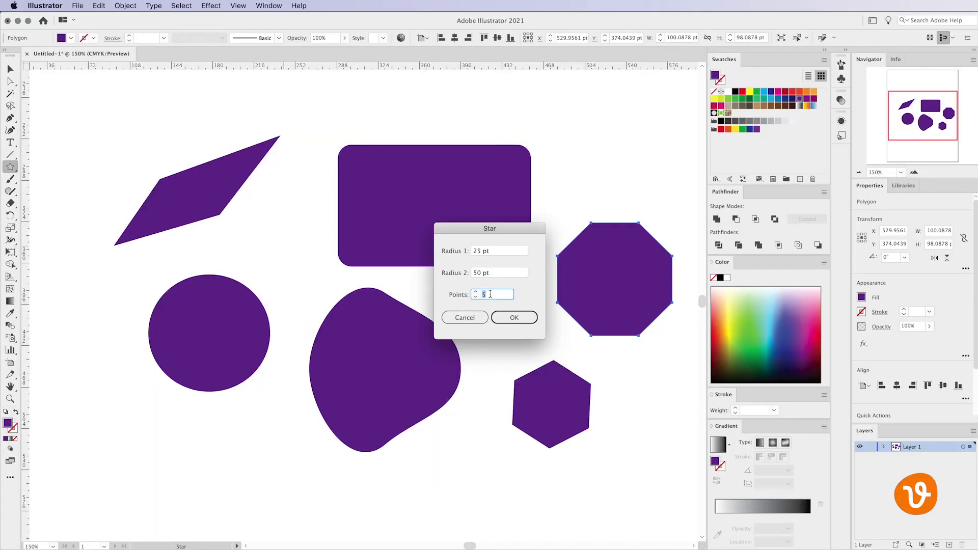
{"action": "left_click", "coordinate": [521, 319]}
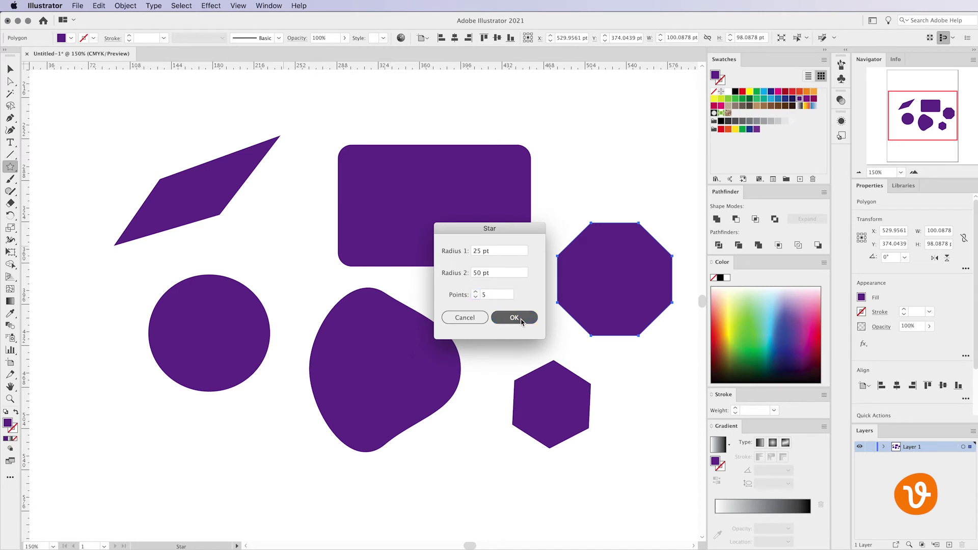
{"action": "key", "text": "v"}
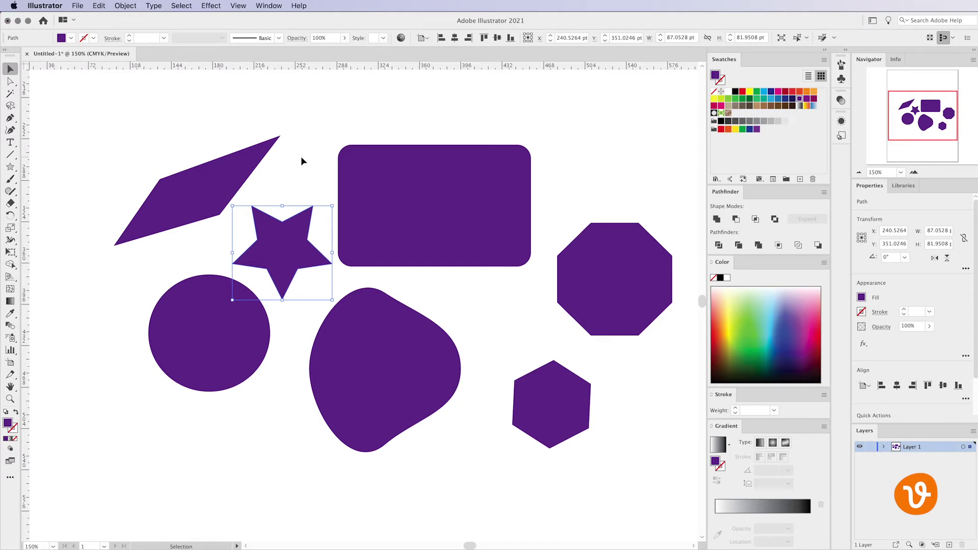
Deselect the star and start a new star lower on the page
{"action": "left_click", "coordinate": [301, 161]}
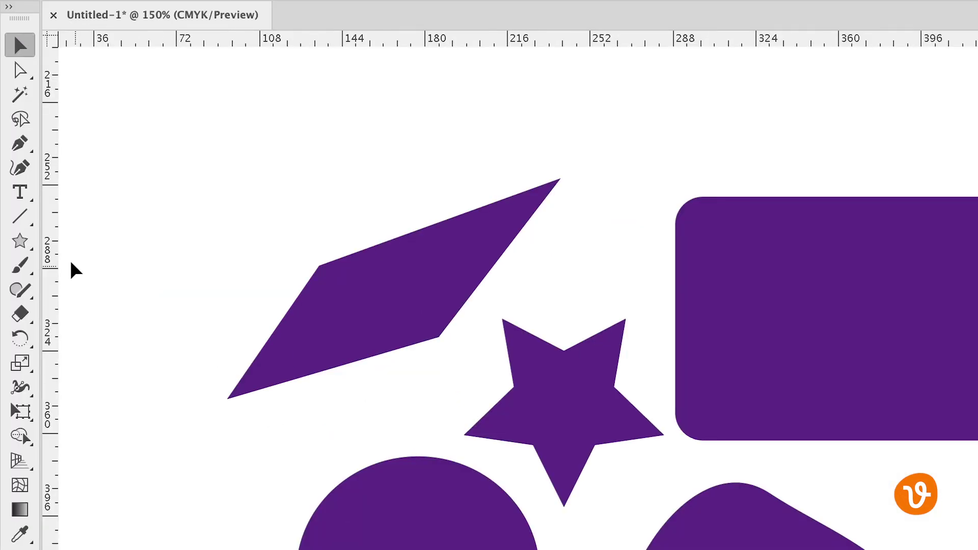
{"action": "left_click", "coordinate": [26, 244]}
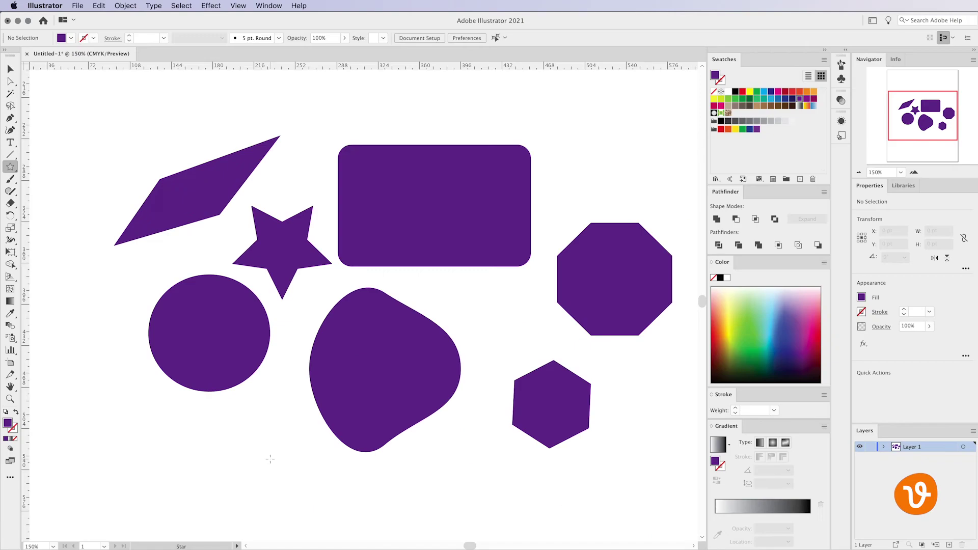
{"action": "left_click", "coordinate": [270, 459]}
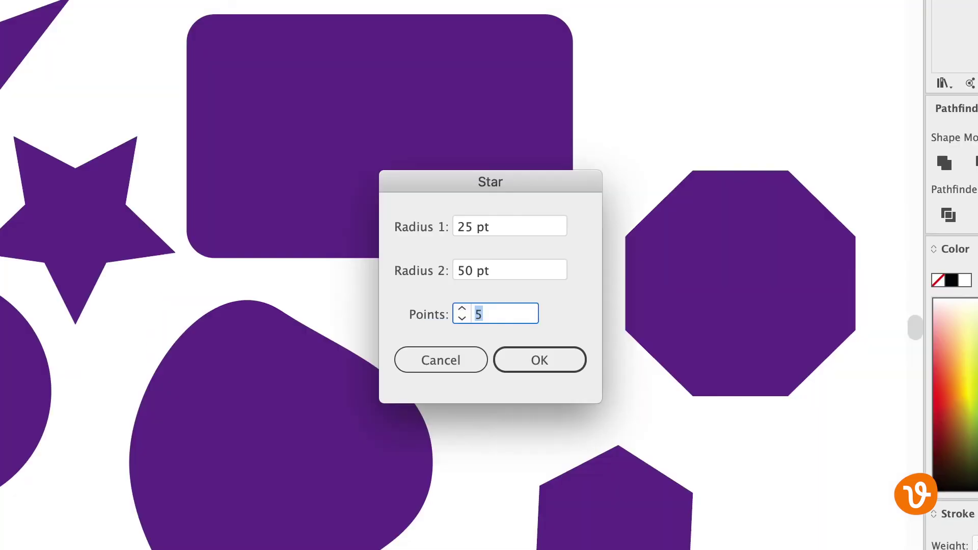
Create a 50-point starburst with 25 pt and 50 pt radii, then deselect it
{"action": "type", "text": "50"}
{"action": "left_click", "coordinate": [581, 373]}
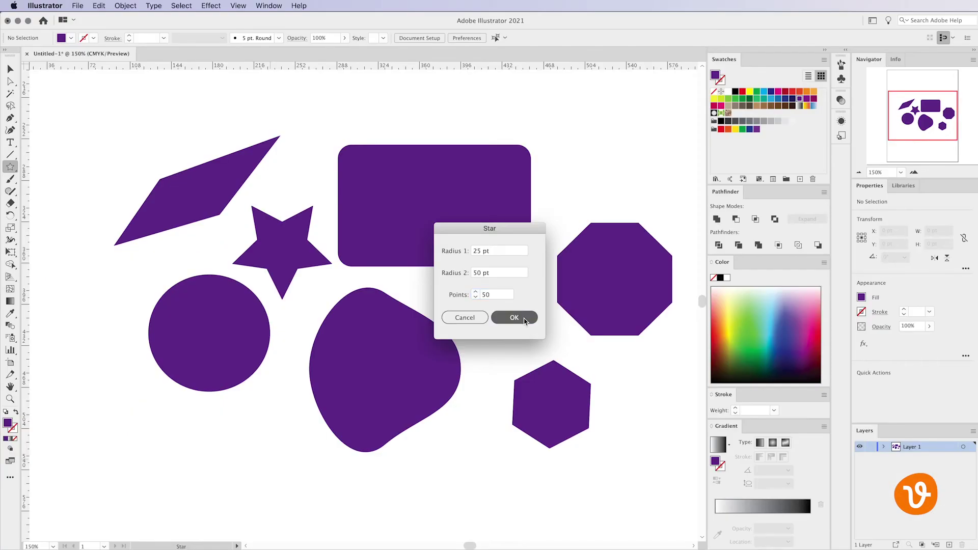
{"action": "left_click", "coordinate": [11, 68]}
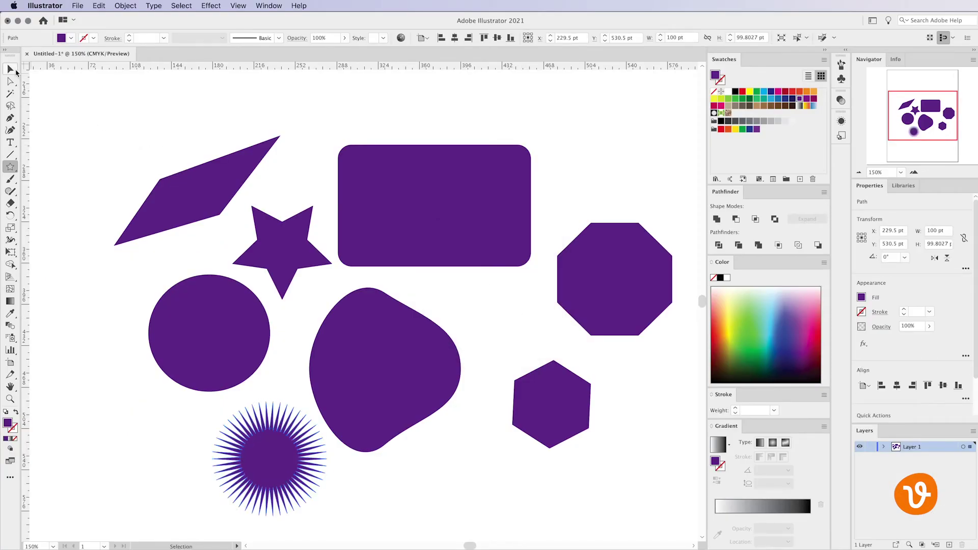
{"action": "left_click", "coordinate": [428, 485]}
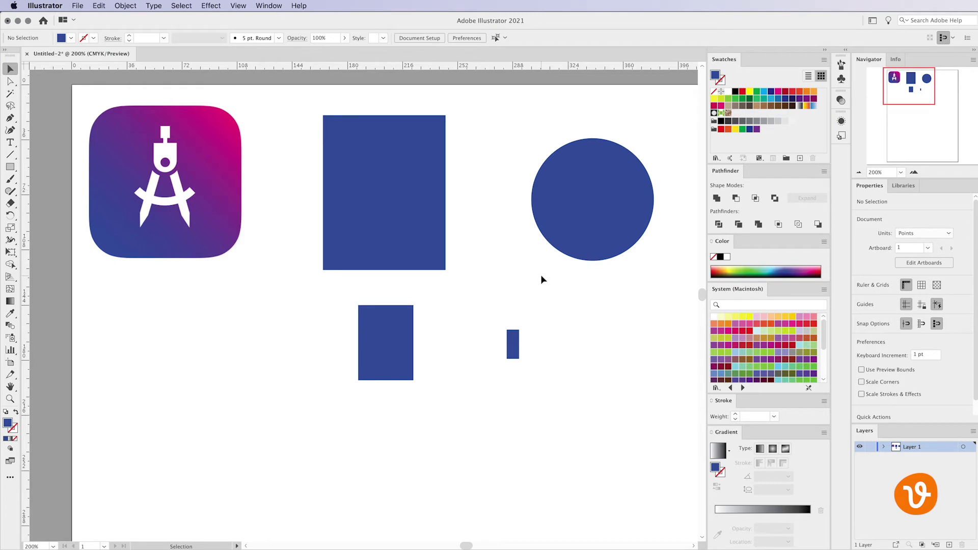
Stack the small, thin and large blue rectangles into one vertical column
{"action": "left_click_drag", "start_coordinate": [514, 351], "coordinate": [387, 394]}
{"action": "left_click", "coordinate": [466, 320]}
{"action": "left_click_drag", "start_coordinate": [462, 313], "coordinate": [359, 410]}
{"action": "left_click_drag", "start_coordinate": [420, 353], "coordinate": [500, 228]}
{"action": "left_click_drag", "start_coordinate": [399, 247], "coordinate": [399, 419]}
{"action": "left_click_drag", "start_coordinate": [502, 229], "coordinate": [400, 238]}
{"action": "left_click", "coordinate": [443, 144]}
{"action": "left_click_drag", "start_coordinate": [486, 155], "coordinate": [406, 327]}
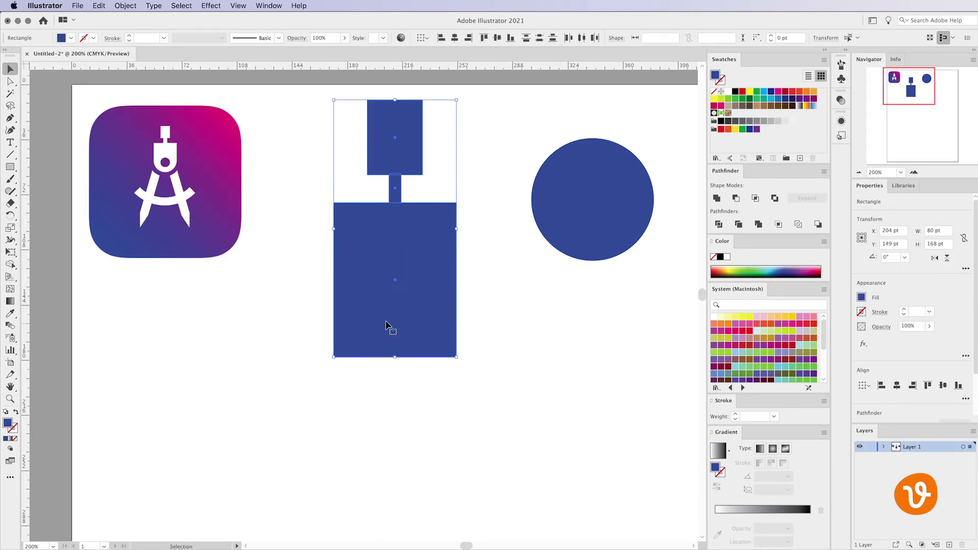
{"action": "left_click", "coordinate": [284, 248]}
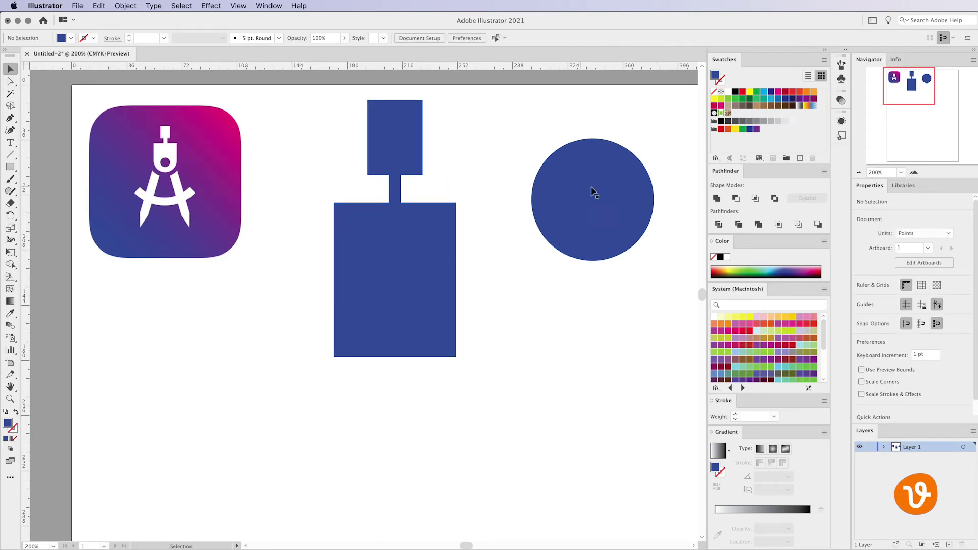
Move the 80 pt blue circle down onto the large square's bottom edge
{"action": "left_click_drag", "start_coordinate": [627, 190], "coordinate": [430, 262]}
{"action": "left_click_drag", "start_coordinate": [428, 258], "coordinate": [430, 263]}
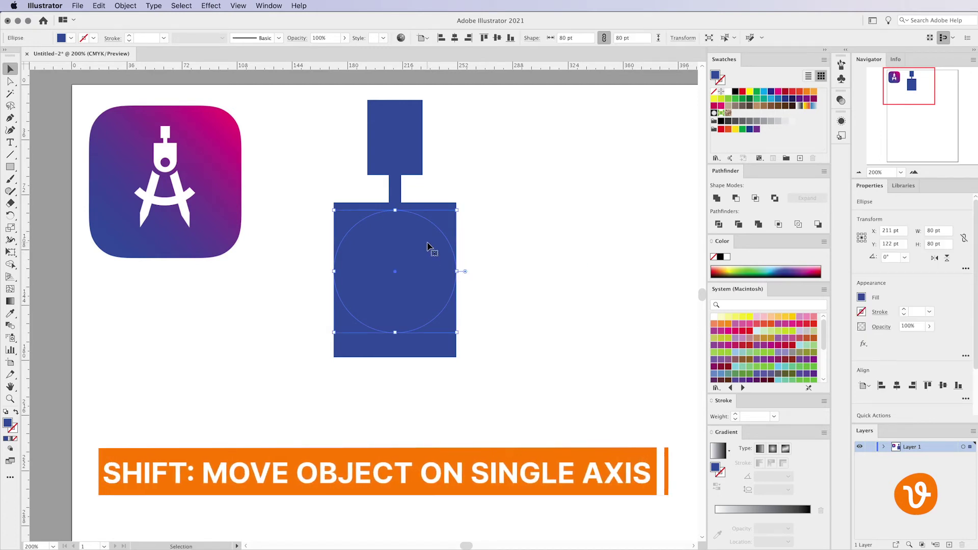
{"action": "left_click_drag", "start_coordinate": [427, 243], "coordinate": [421, 331]}
{"action": "left_click", "coordinate": [536, 304]}
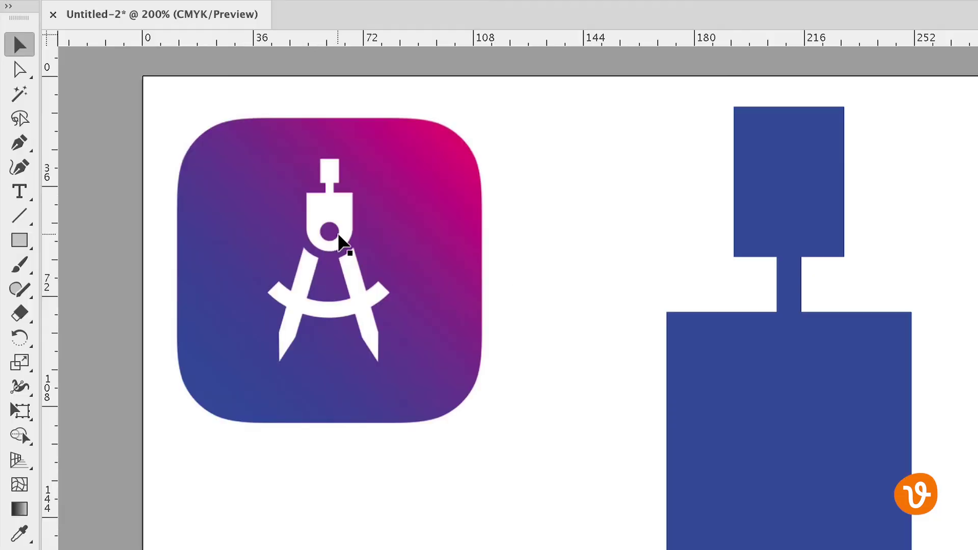
Draw a small 31 pt circle inside the rounded base of the column
{"action": "left_click", "coordinate": [24, 245]}
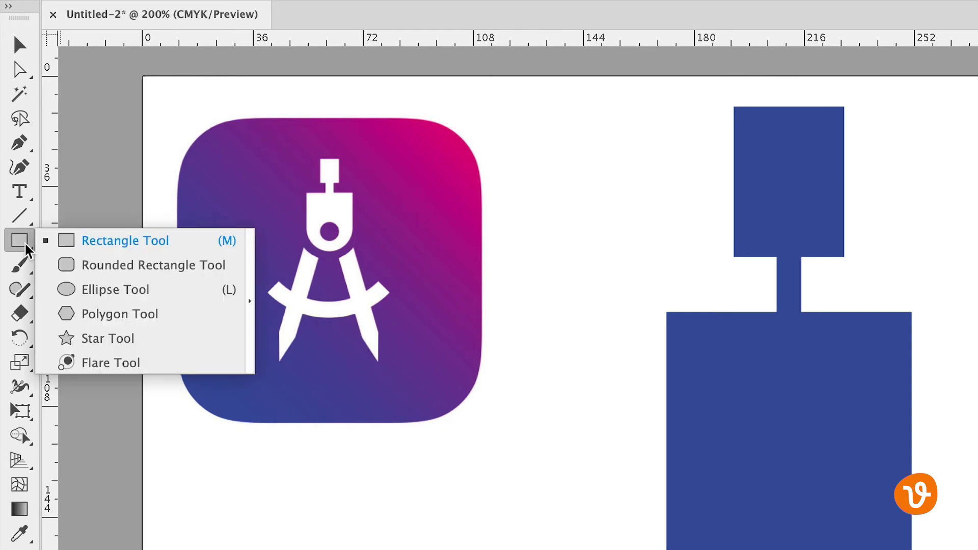
{"action": "left_click", "coordinate": [146, 291]}
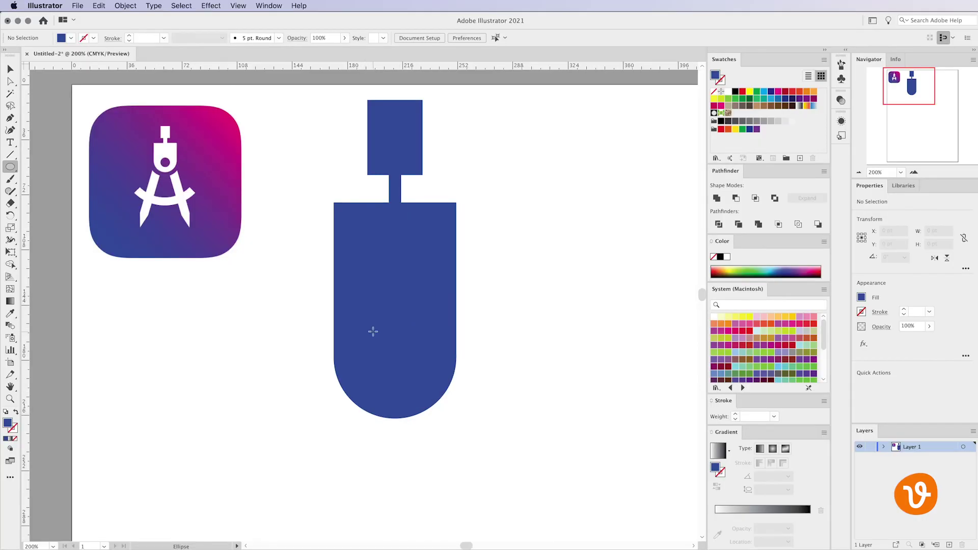
{"action": "left_click_drag", "start_coordinate": [372, 330], "coordinate": [418, 376]}
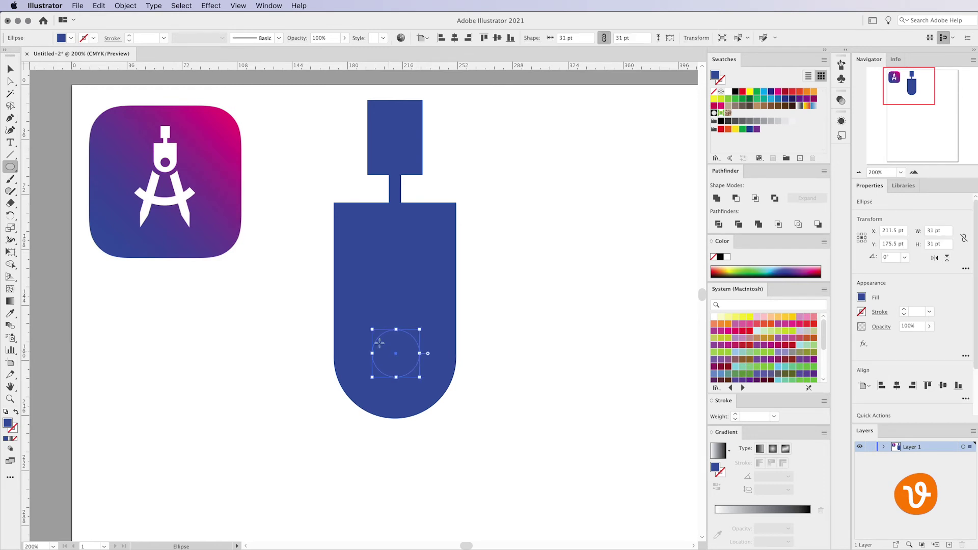
{"action": "left_click", "coordinate": [12, 73]}
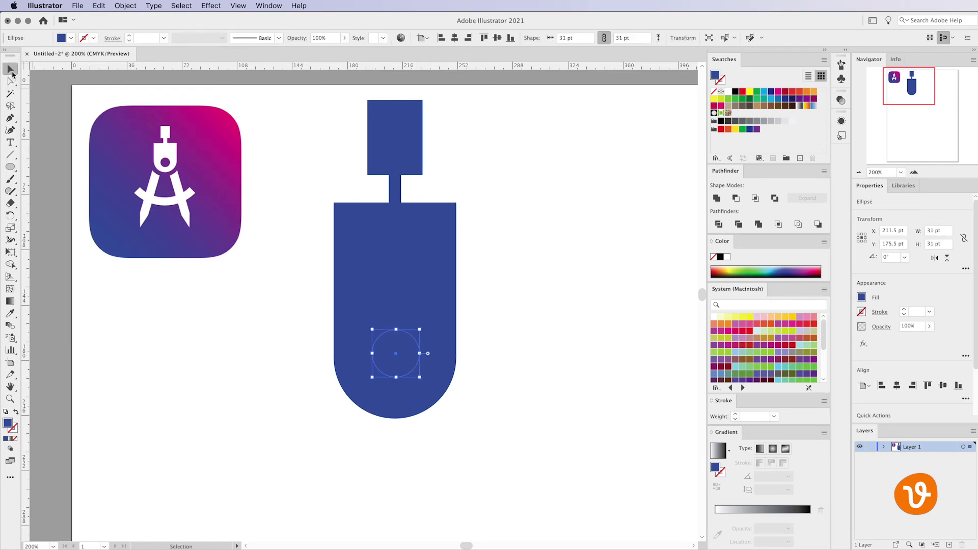
{"action": "left_click", "coordinate": [242, 345]}
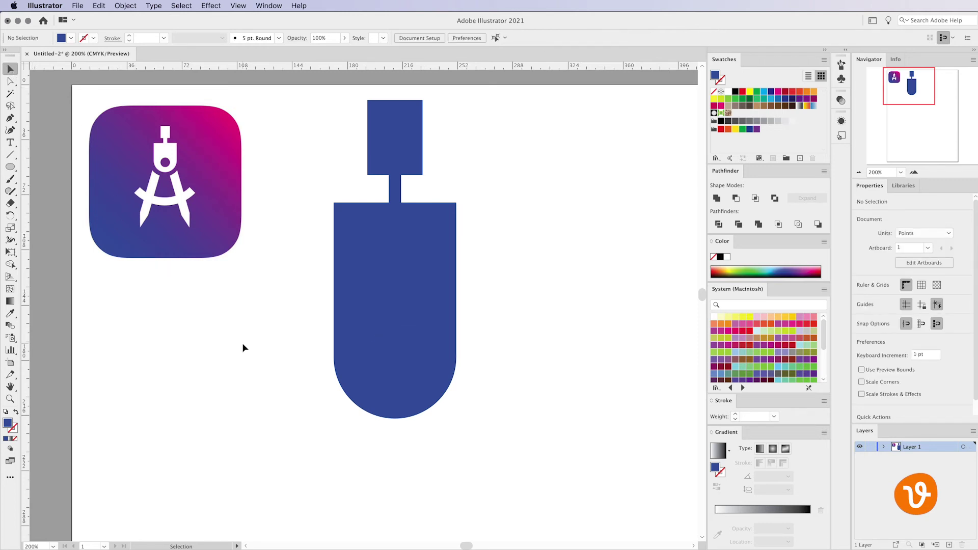
Check each column part by selecting it in turn, ending with the small circle selected
{"action": "left_click", "coordinate": [389, 138]}
{"action": "left_click", "coordinate": [392, 187]}
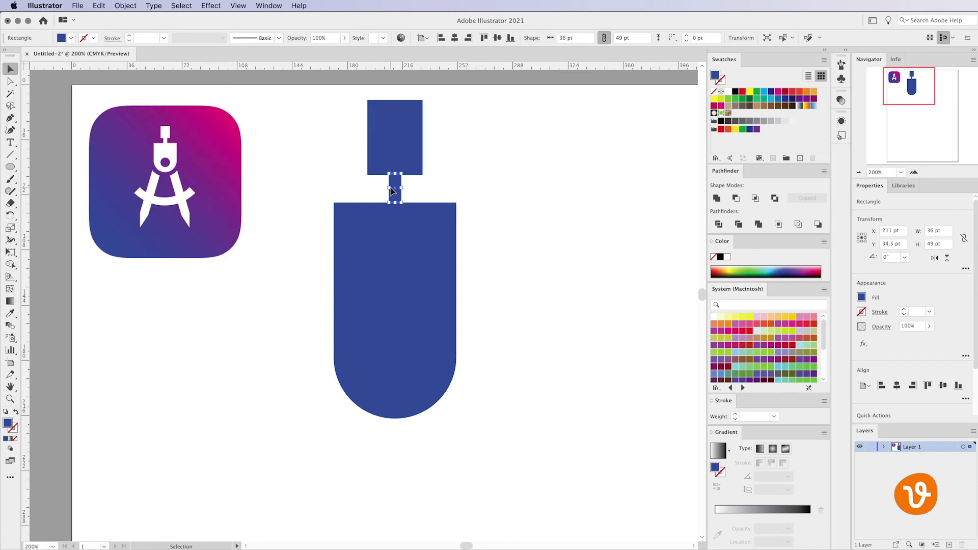
{"action": "left_click", "coordinate": [396, 257]}
{"action": "left_click", "coordinate": [397, 412]}
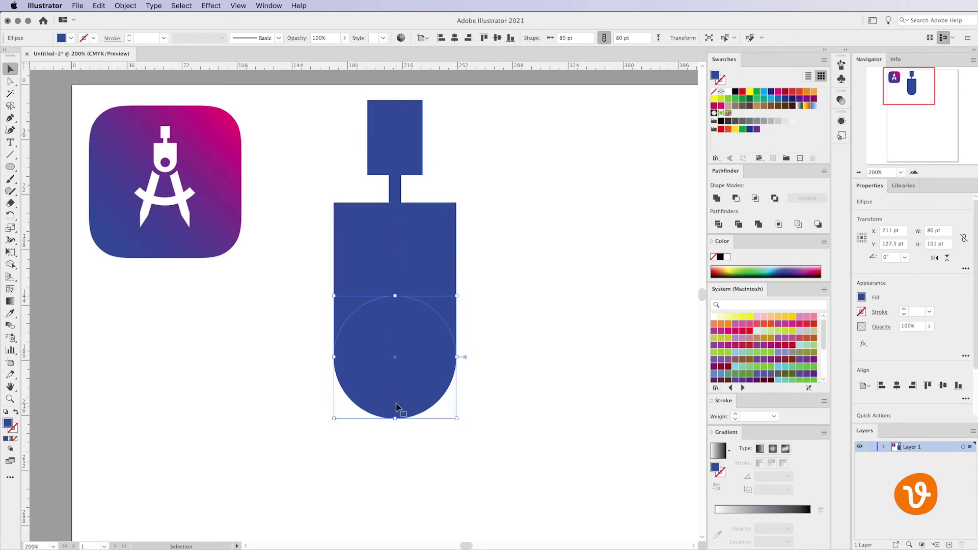
{"action": "left_click", "coordinate": [396, 369]}
{"action": "left_click", "coordinate": [530, 344]}
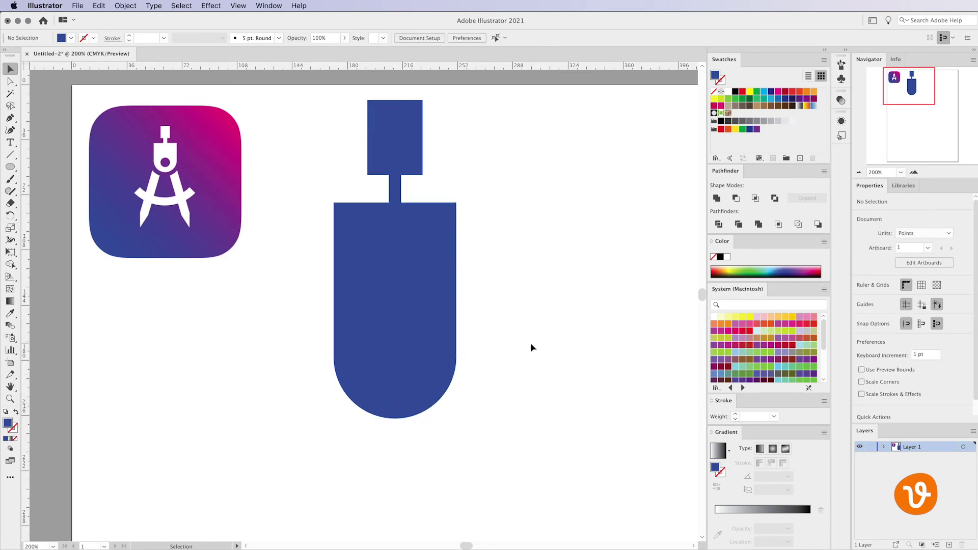
{"action": "left_click", "coordinate": [397, 368]}
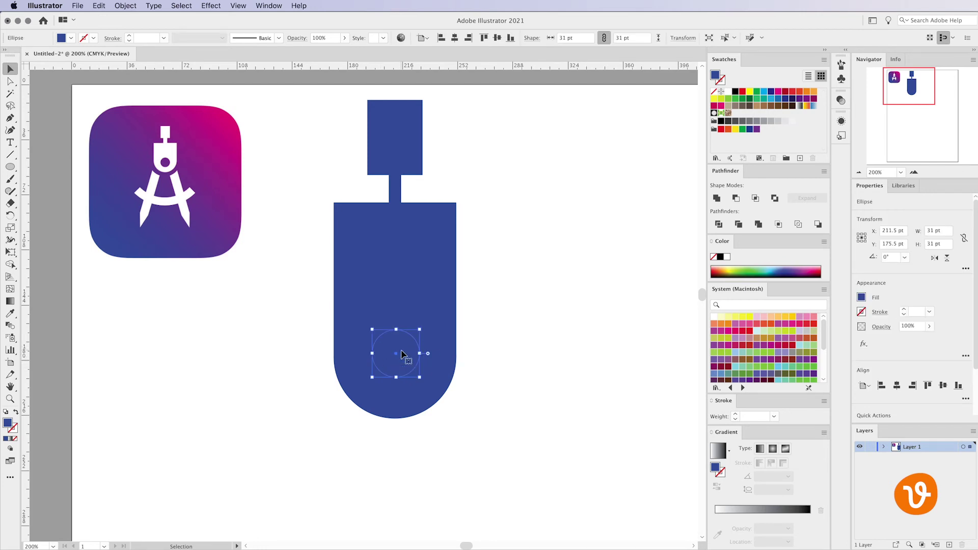
{"action": "left_click", "coordinate": [274, 6]}
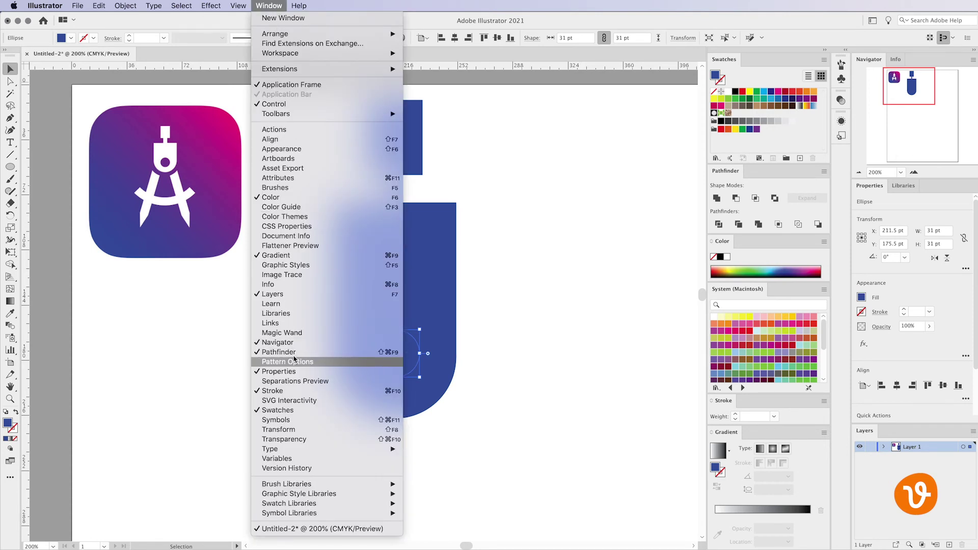
{"action": "left_click", "coordinate": [387, 358]}
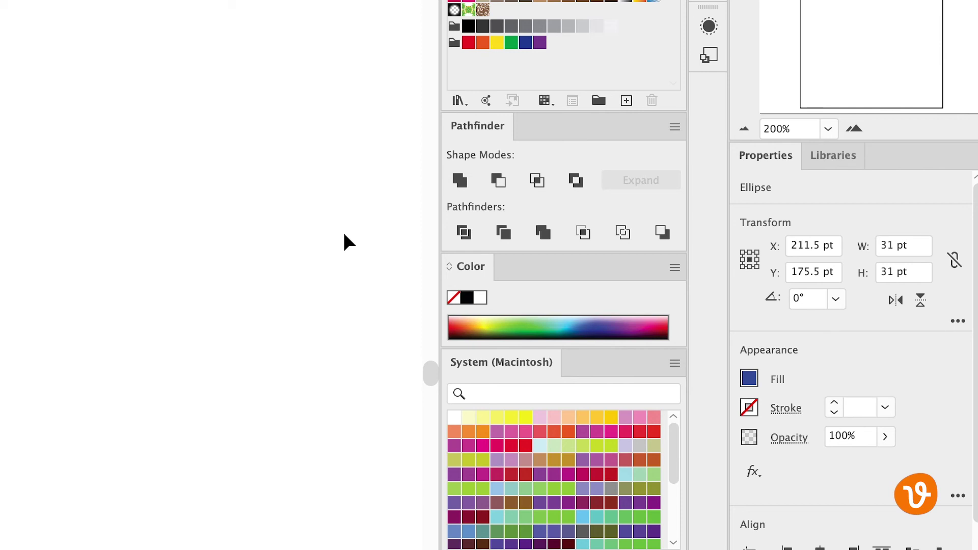
{"action": "left_click", "coordinate": [344, 234]}
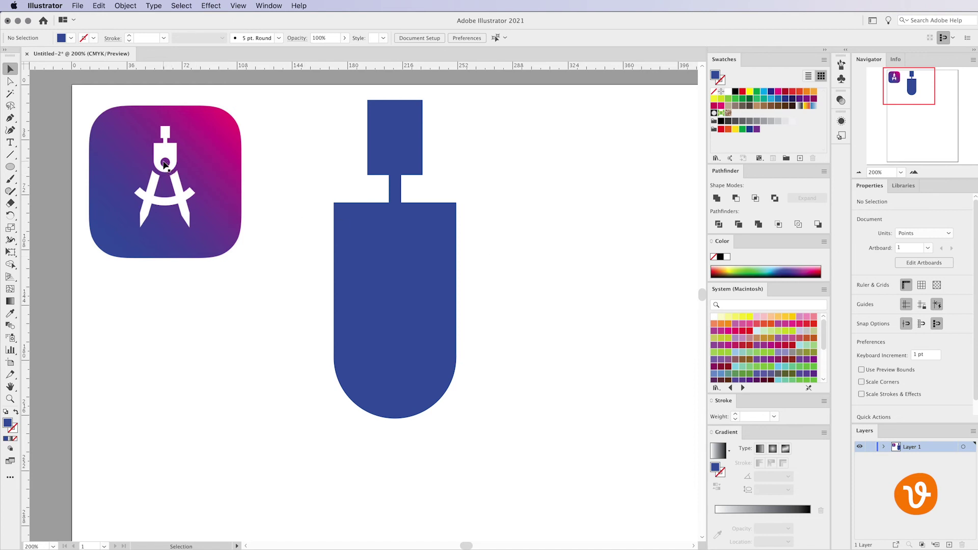
Unite the three rectangles and the bottom circle with Pathfinder's Unite
{"action": "left_click", "coordinate": [403, 145], "text": "shift"}
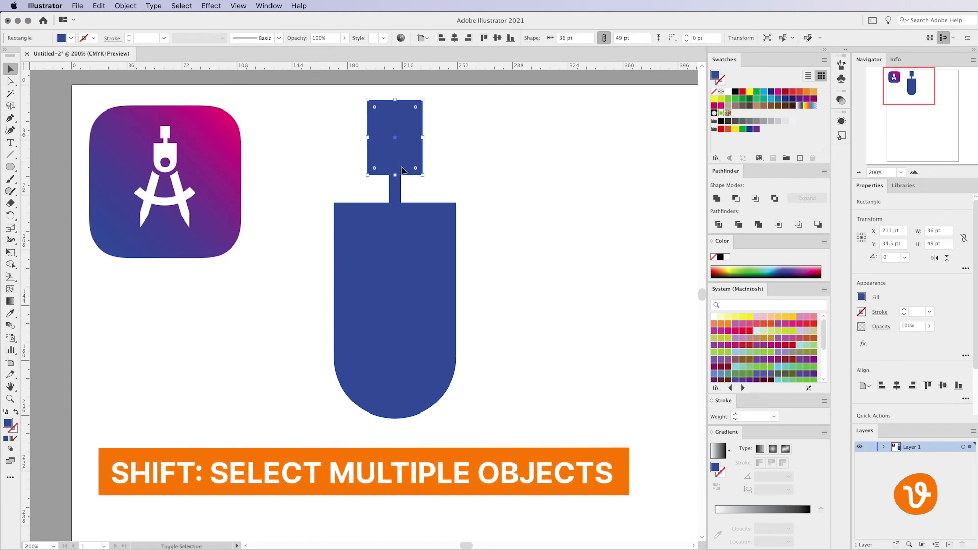
{"action": "left_click", "coordinate": [396, 190], "text": "shift"}
{"action": "left_click", "coordinate": [449, 269], "text": "shift"}
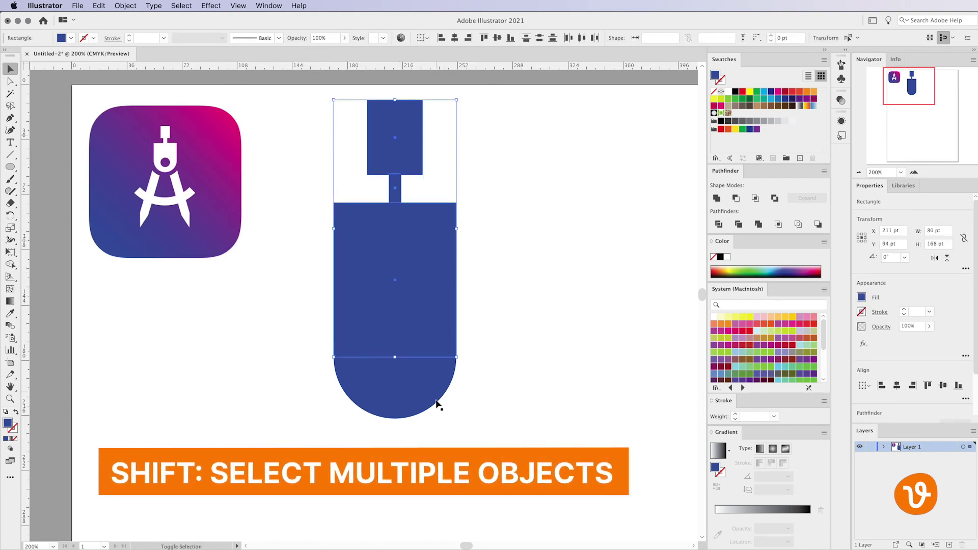
{"action": "left_click", "coordinate": [442, 394], "text": "shift"}
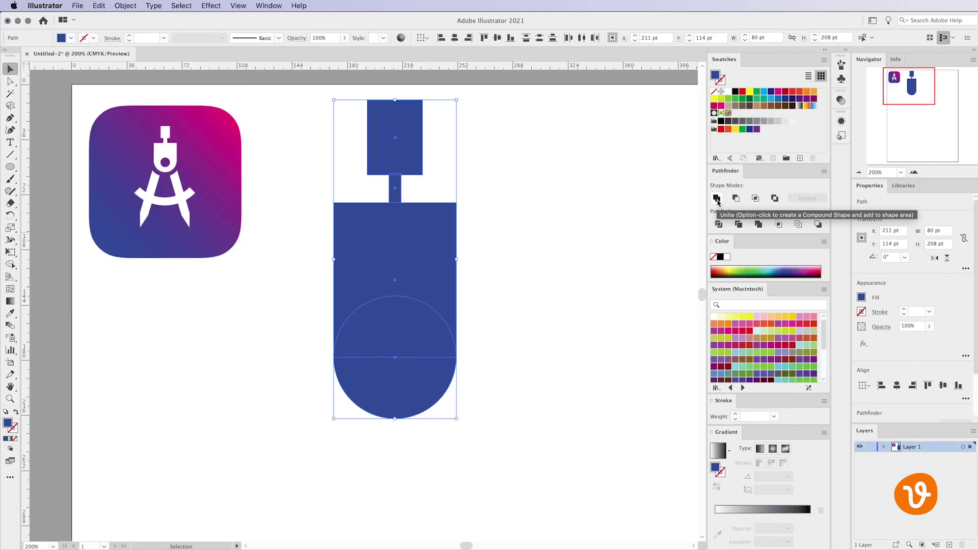
{"action": "left_click", "coordinate": [717, 198]}
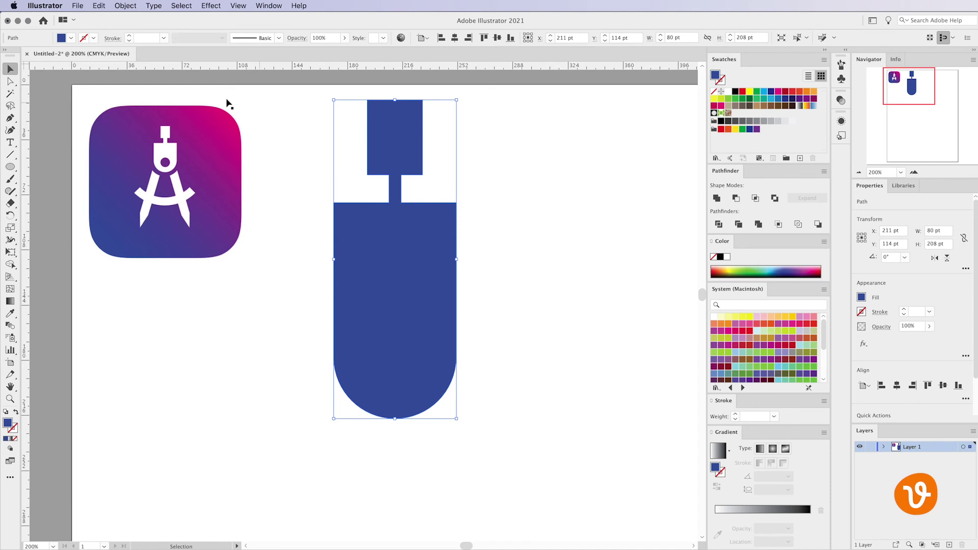
Reselect the merged 80 × 208 pt shape, cancel a trial resize, and select the small circle
{"action": "left_click", "coordinate": [294, 127]}
{"action": "left_click", "coordinate": [390, 119]}
{"action": "left_click_drag", "start_coordinate": [456, 418], "coordinate": [507, 439]}
{"action": "key", "text": "Escape"}
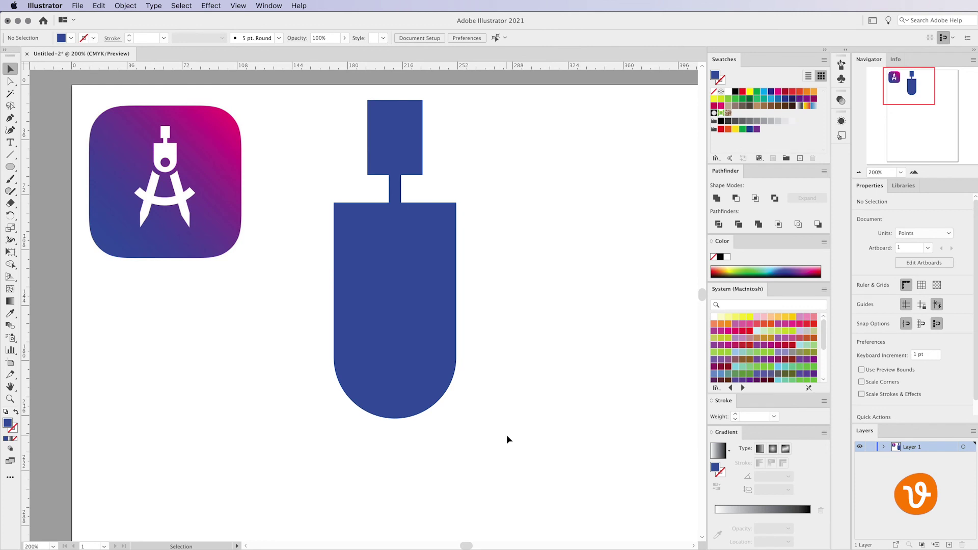
{"action": "left_click", "coordinate": [410, 366]}
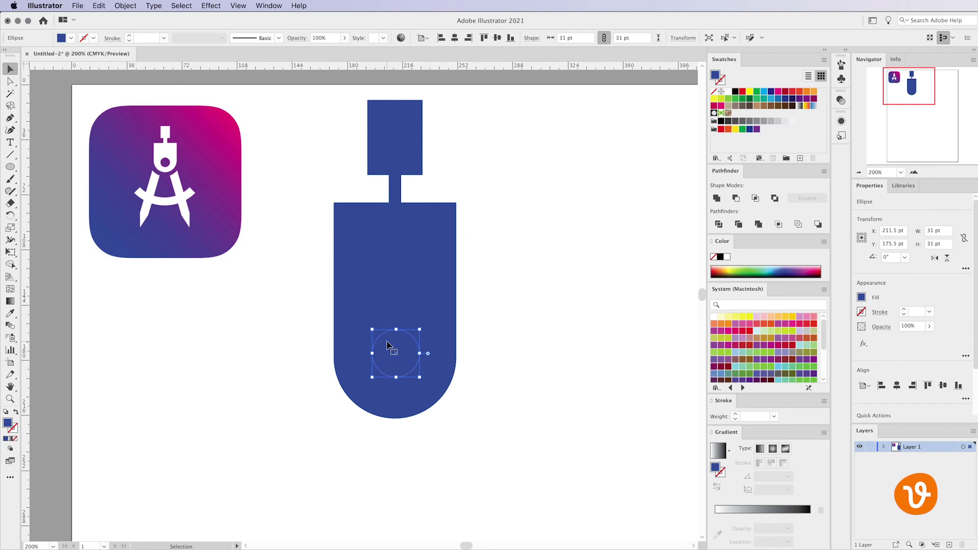
Cut the 31 pt circle out of the merged column with Minus Front, then reselect it
{"action": "left_click", "coordinate": [386, 270]}
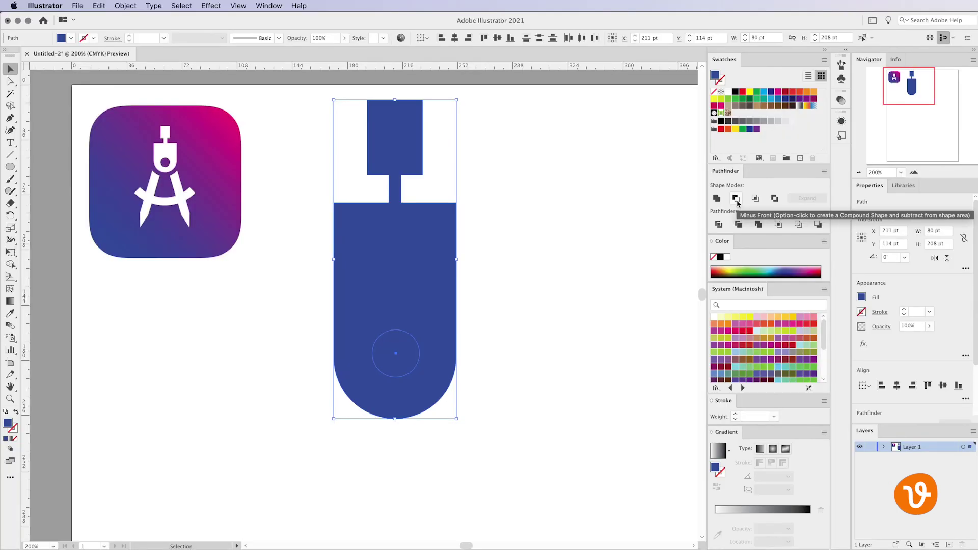
{"action": "left_click", "coordinate": [736, 198]}
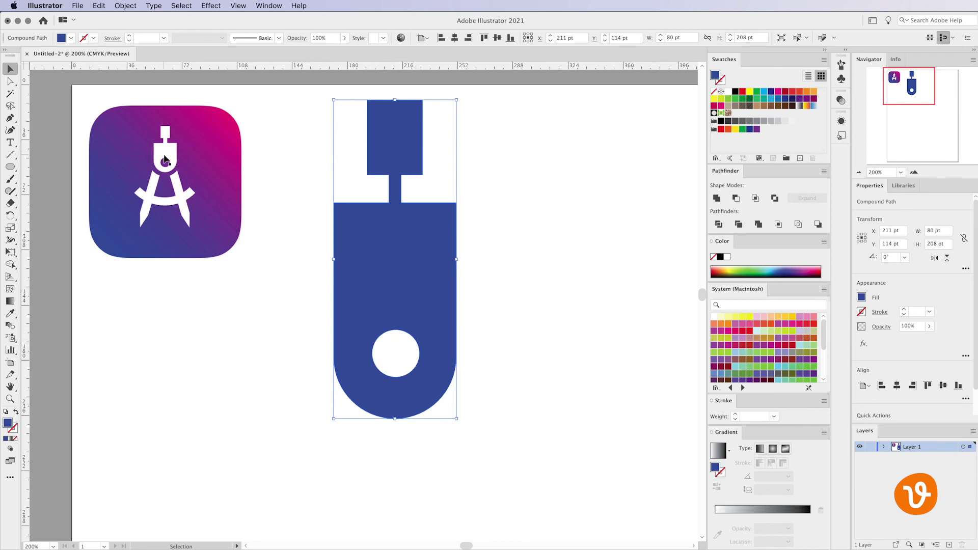
{"action": "left_click", "coordinate": [196, 414]}
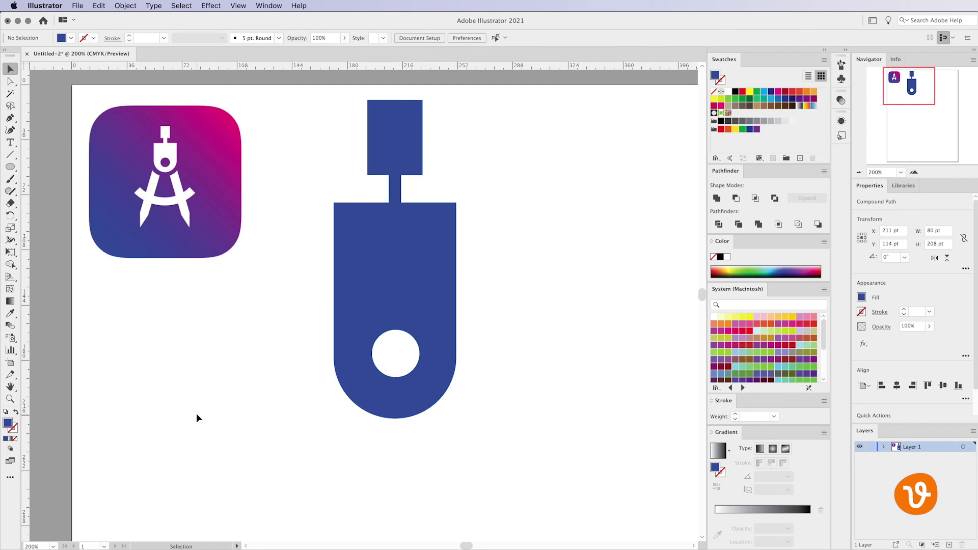
{"action": "left_click", "coordinate": [433, 268]}
Drag the holed blue compound path right and down to X 317 pt, Y 139 pt beside the compass icon
{"action": "left_click_drag", "start_coordinate": [434, 329], "coordinate": [596, 367]}
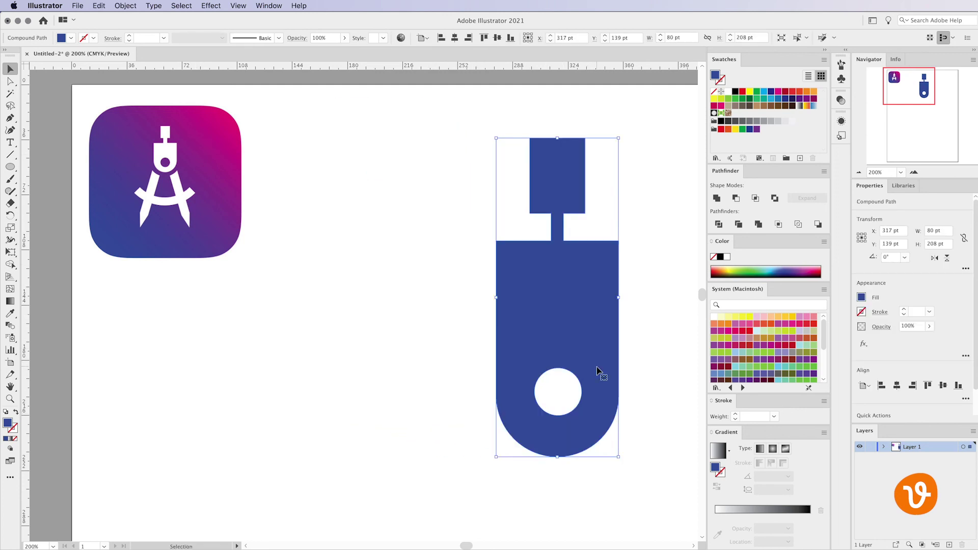